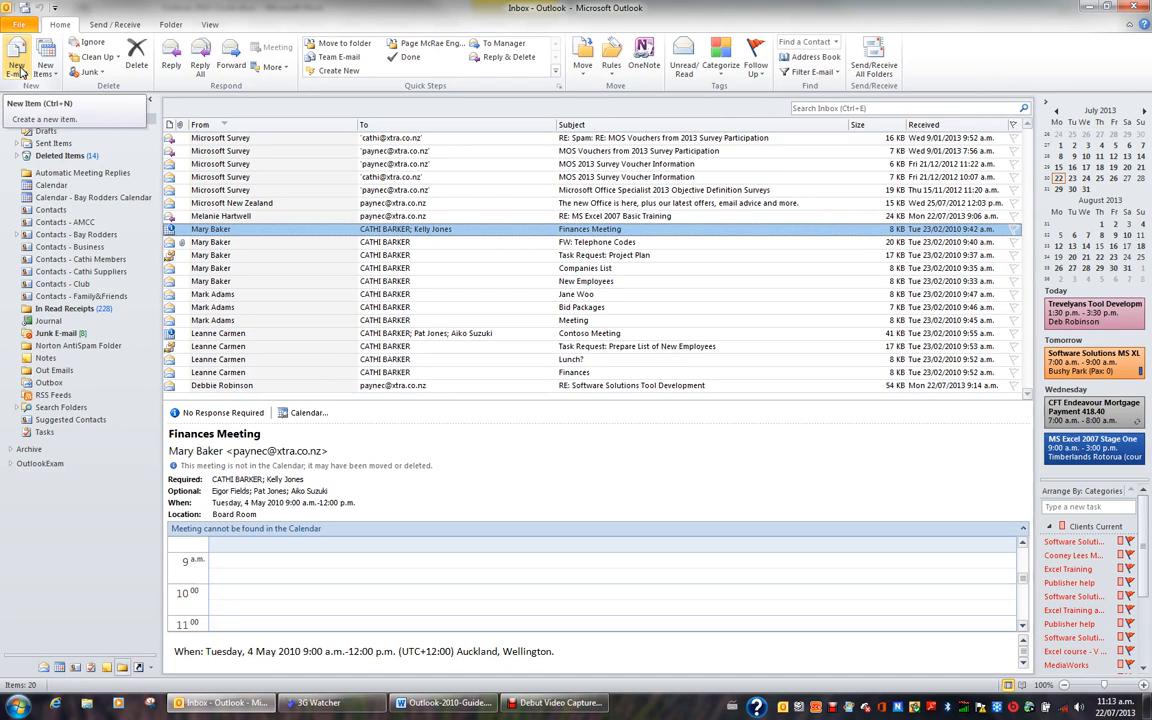
Turn on the Bcc field in a new email message, place the cursor in the address fields, and close the message.
click(18, 68)
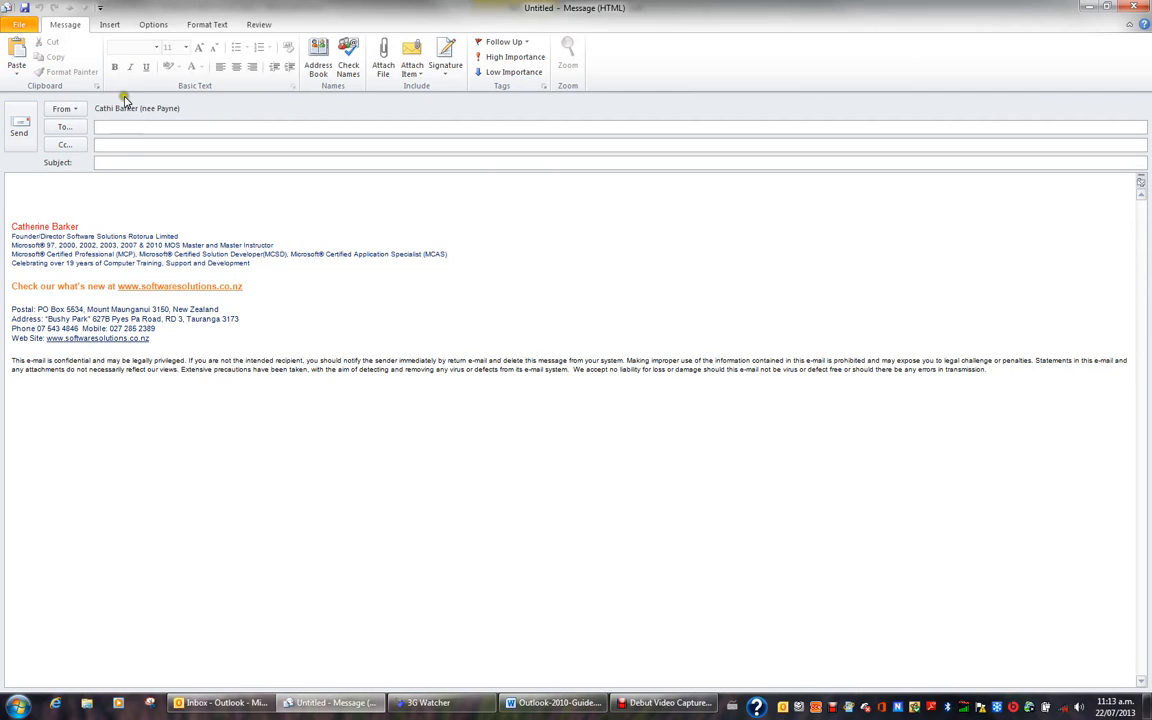
click(153, 25)
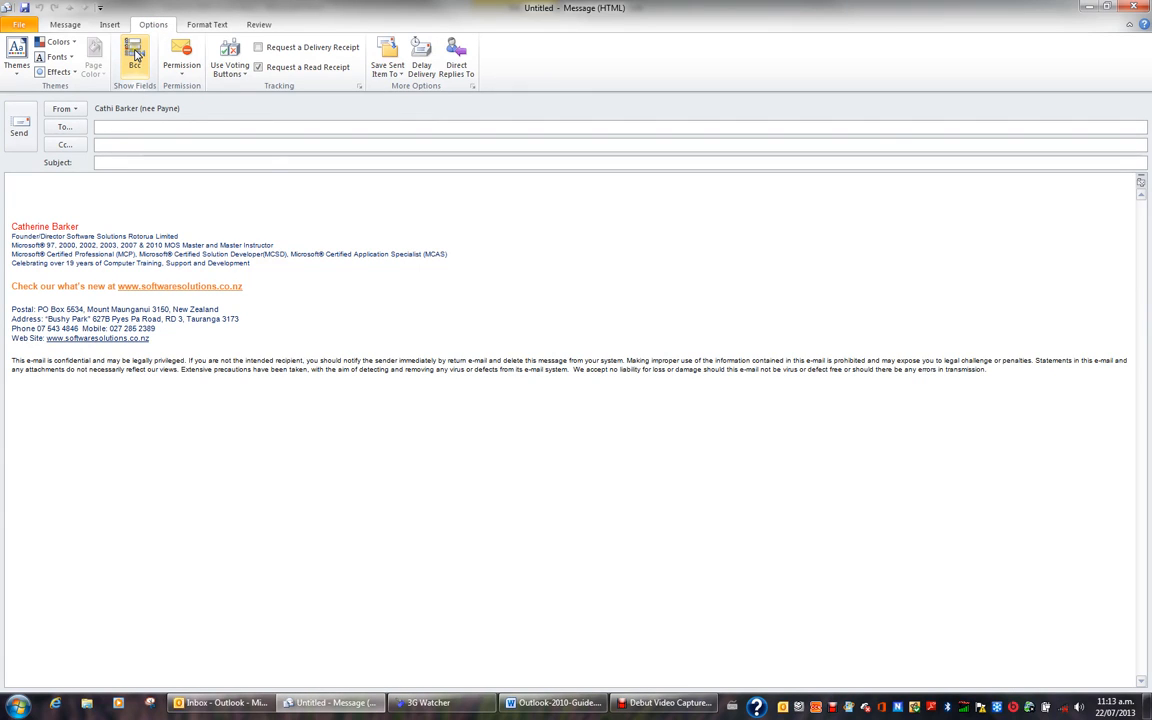
click(136, 55)
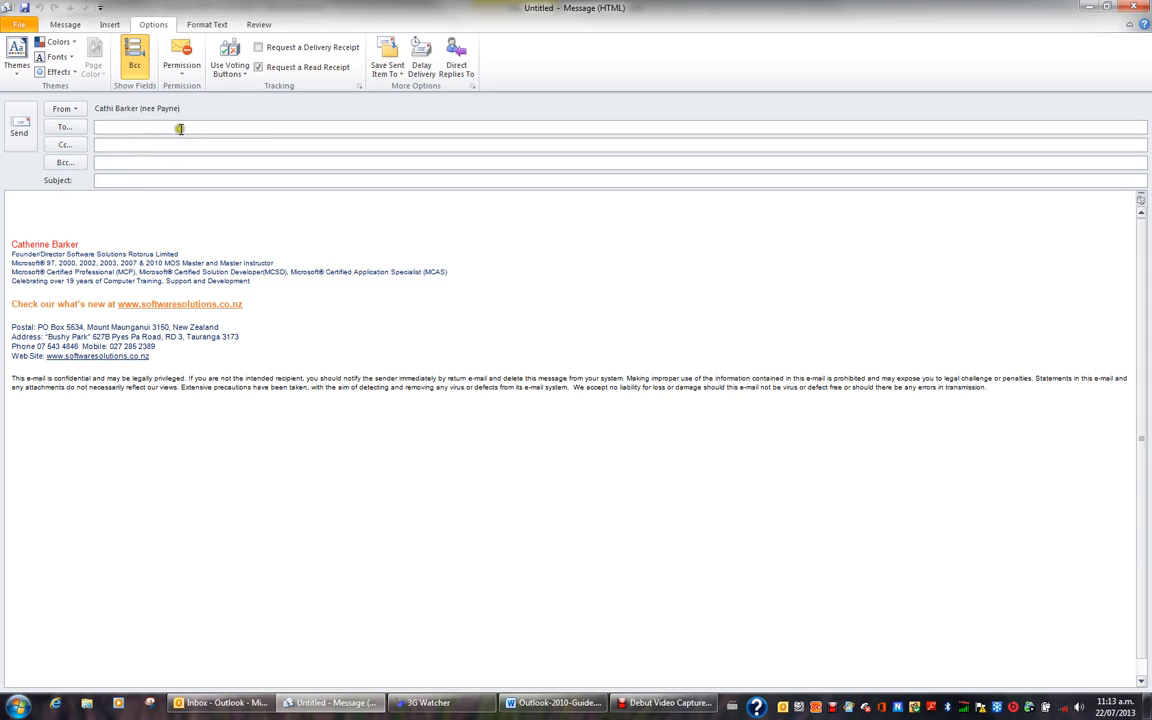
click(105, 144)
click(115, 163)
click(94, 146)
click(108, 164)
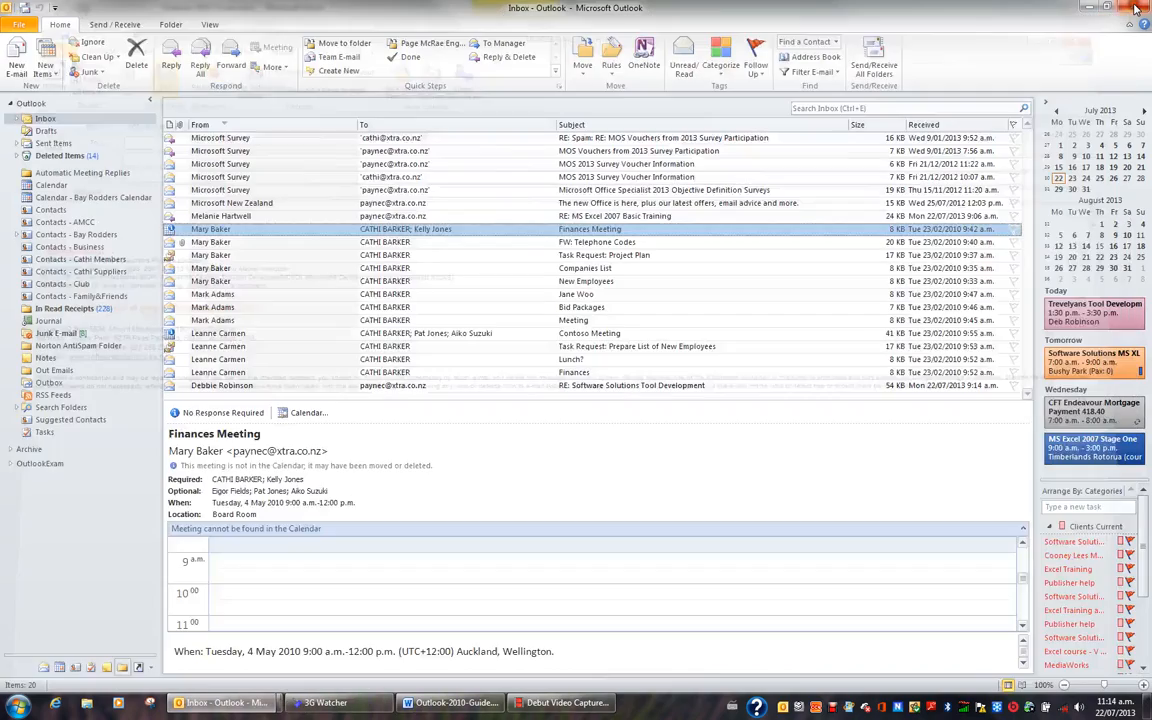
click(1131, 7)
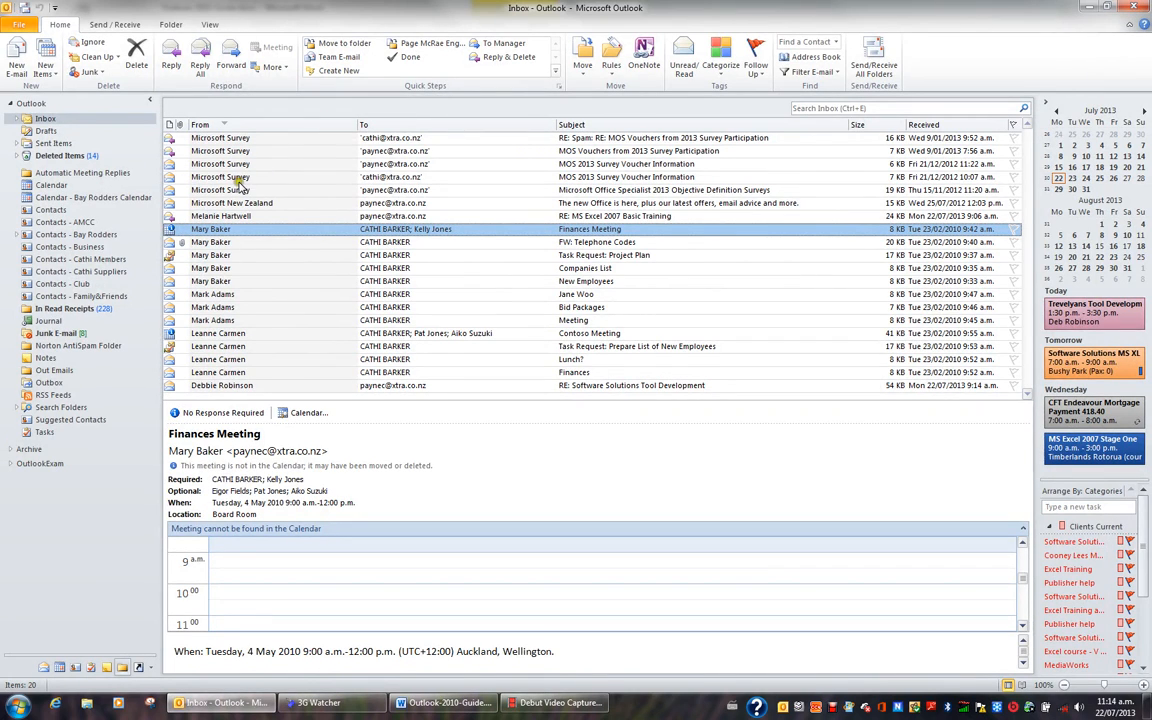
Start another new email, entering one saved contact as the To recipient and a second saved contact as the Cc recipient.
click(16, 62)
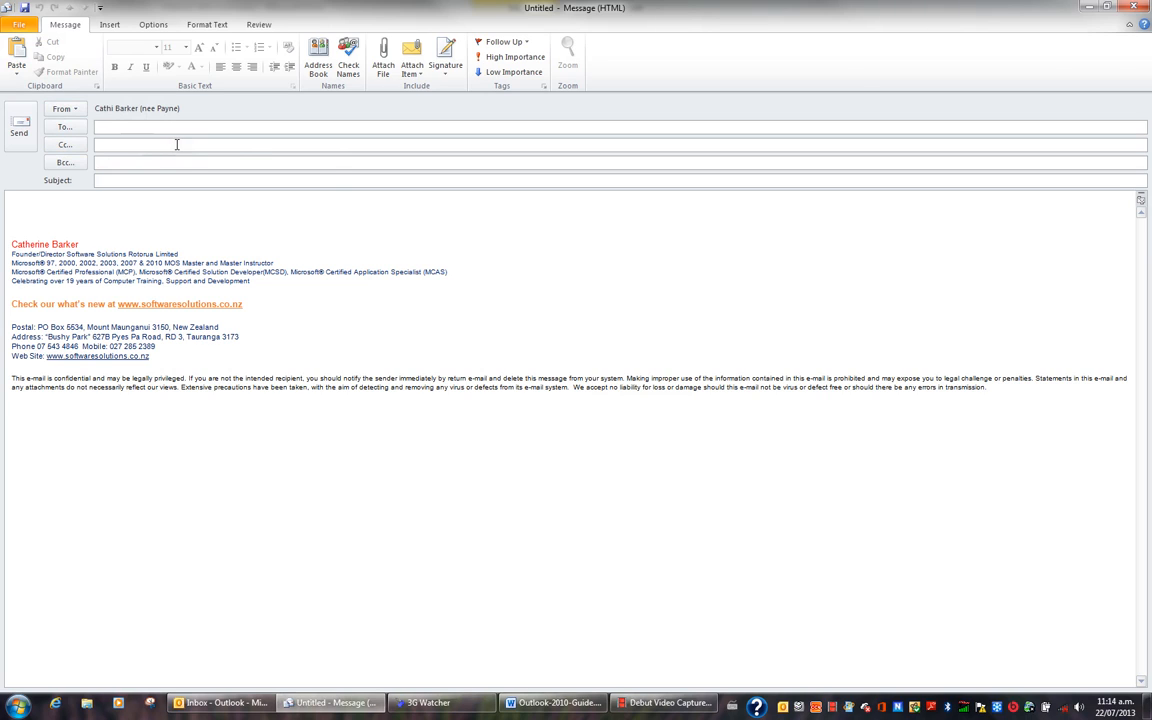
text(dean)
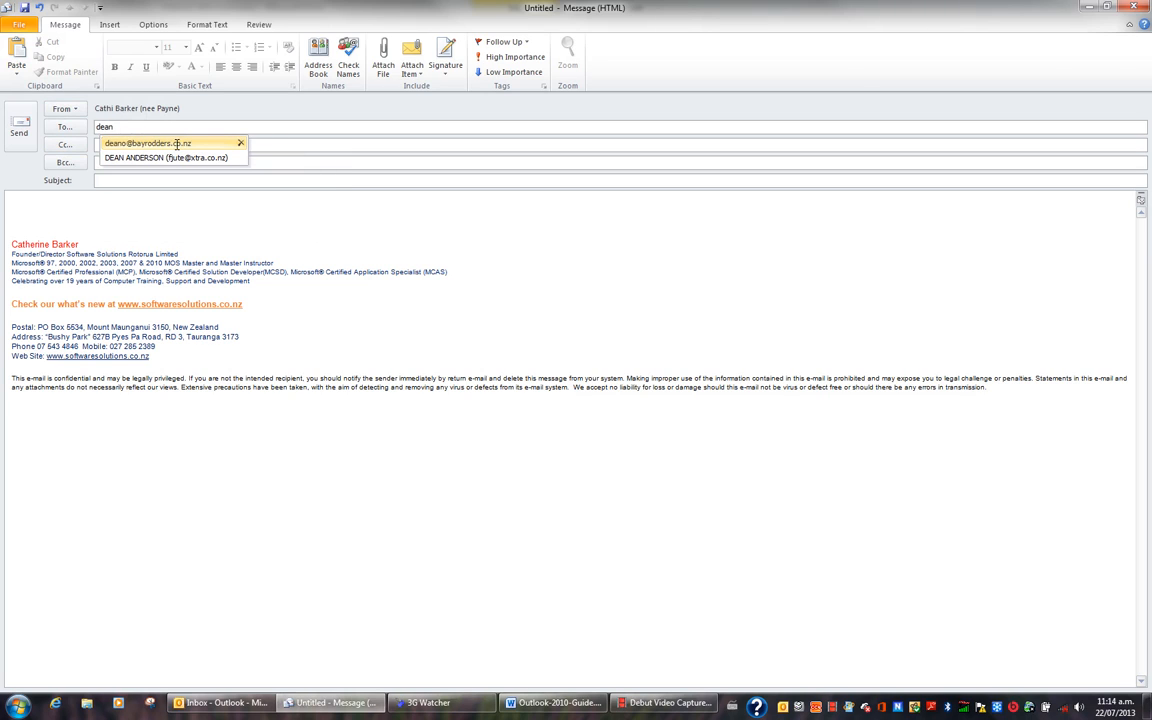
click(172, 143)
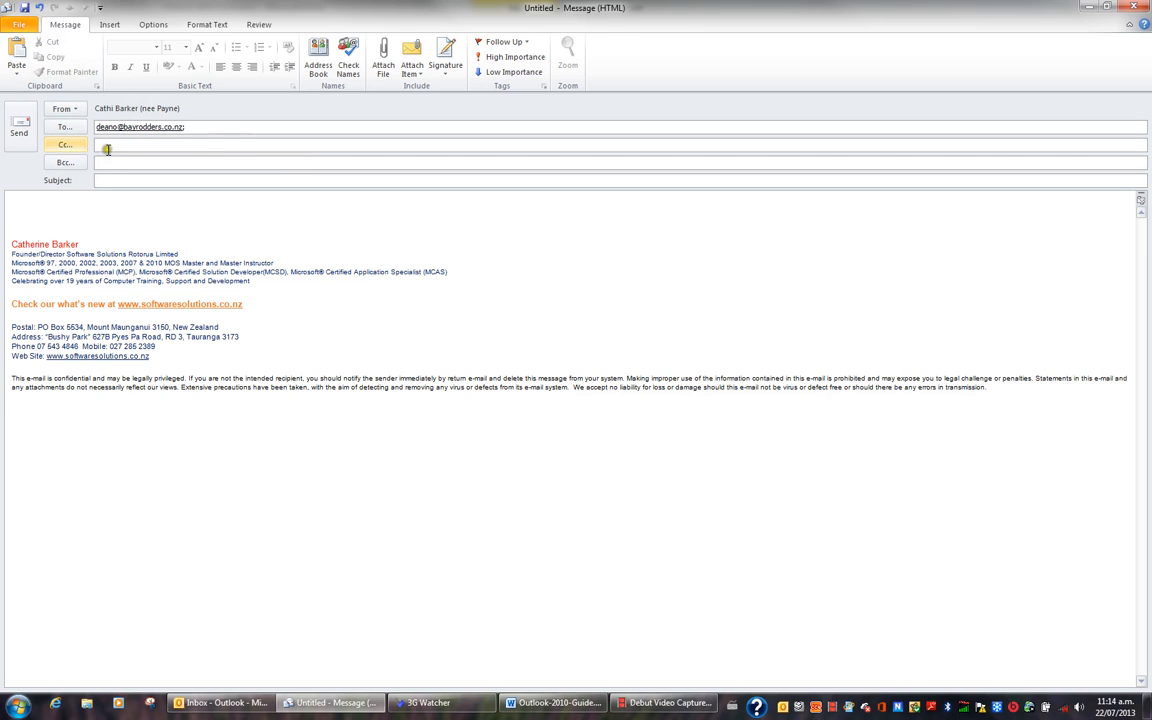
key(Tab)
text(mega)
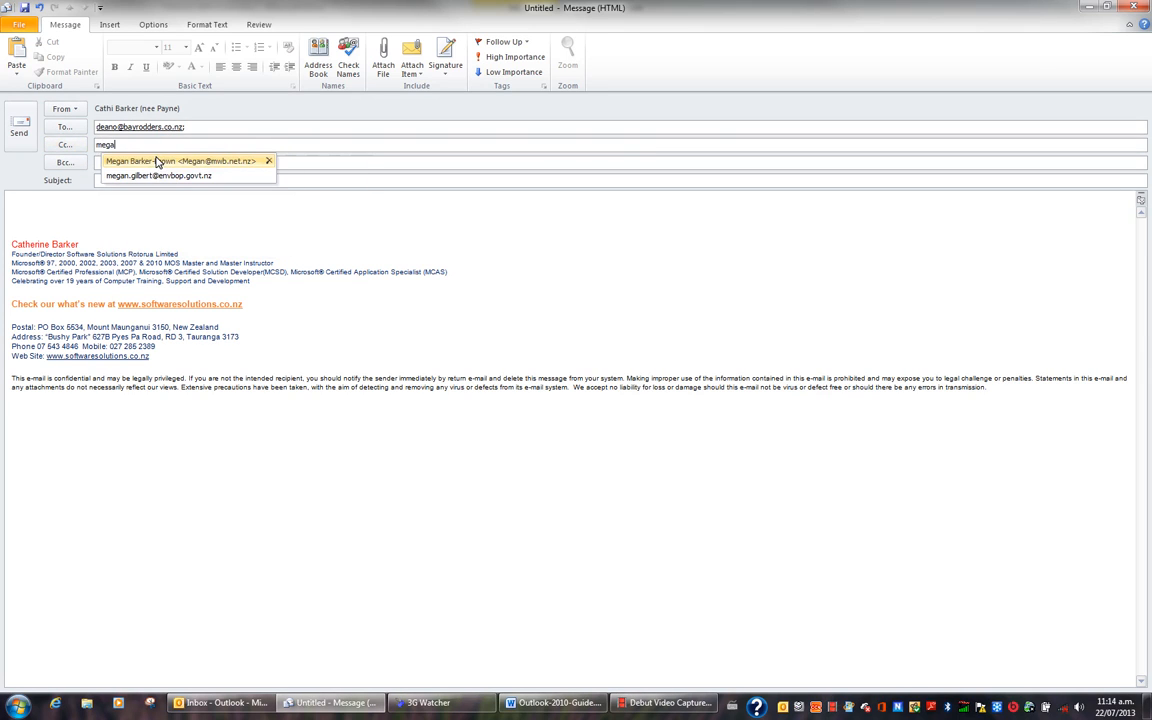
click(166, 160)
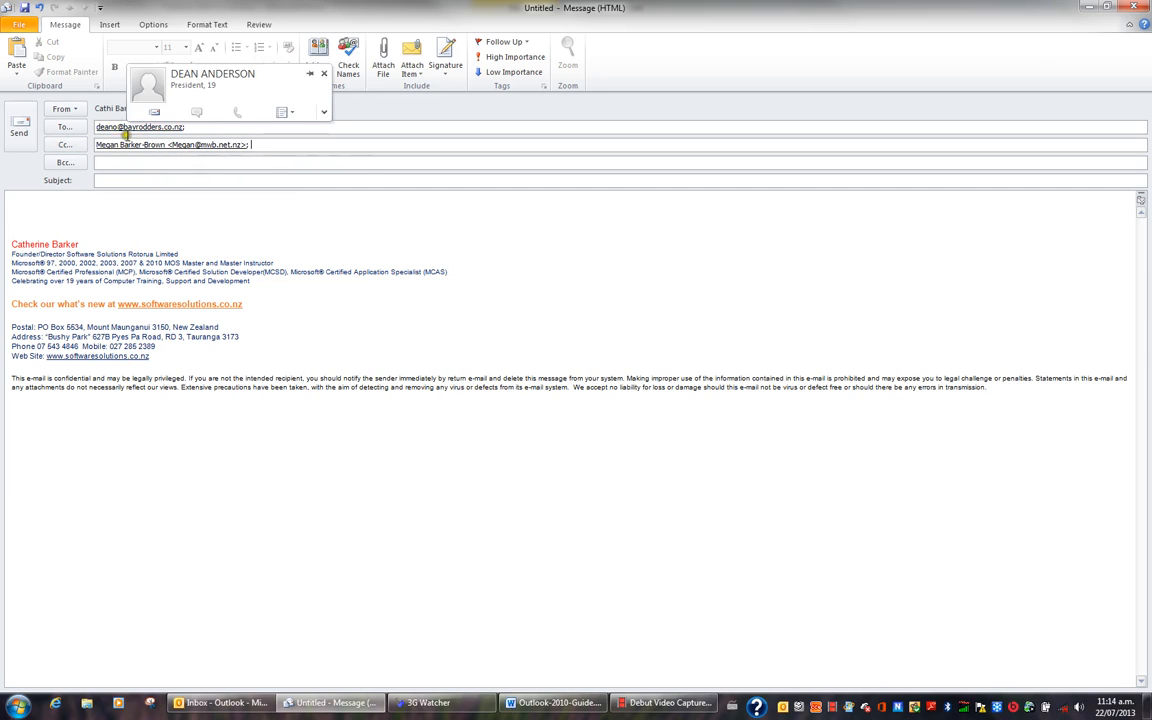
Add the first suggested match for a third contact's name as the Bcc recipient.
mouse_move(127, 147)
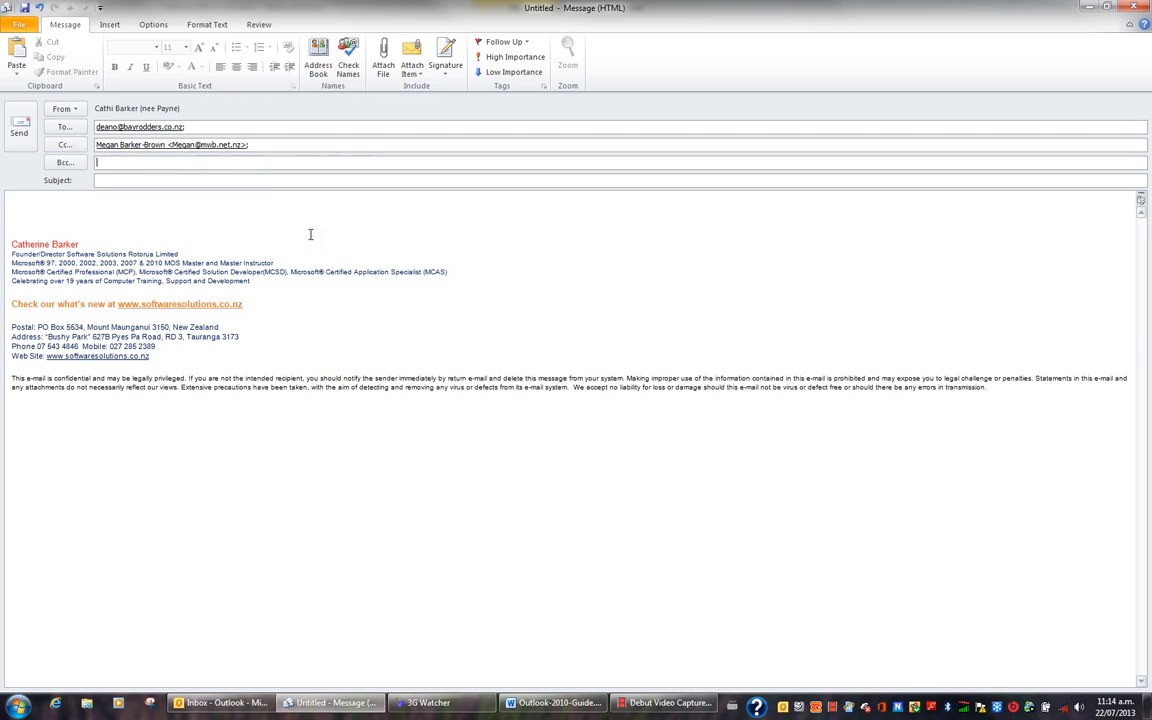
text(maur)
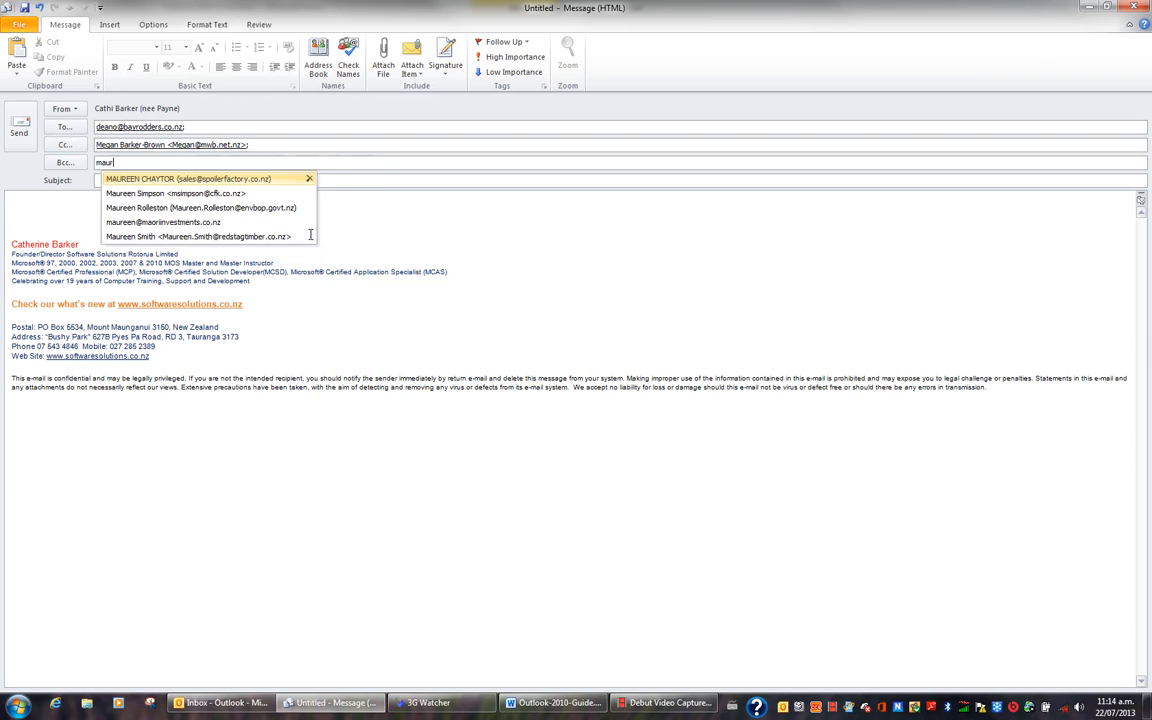
key(Return)
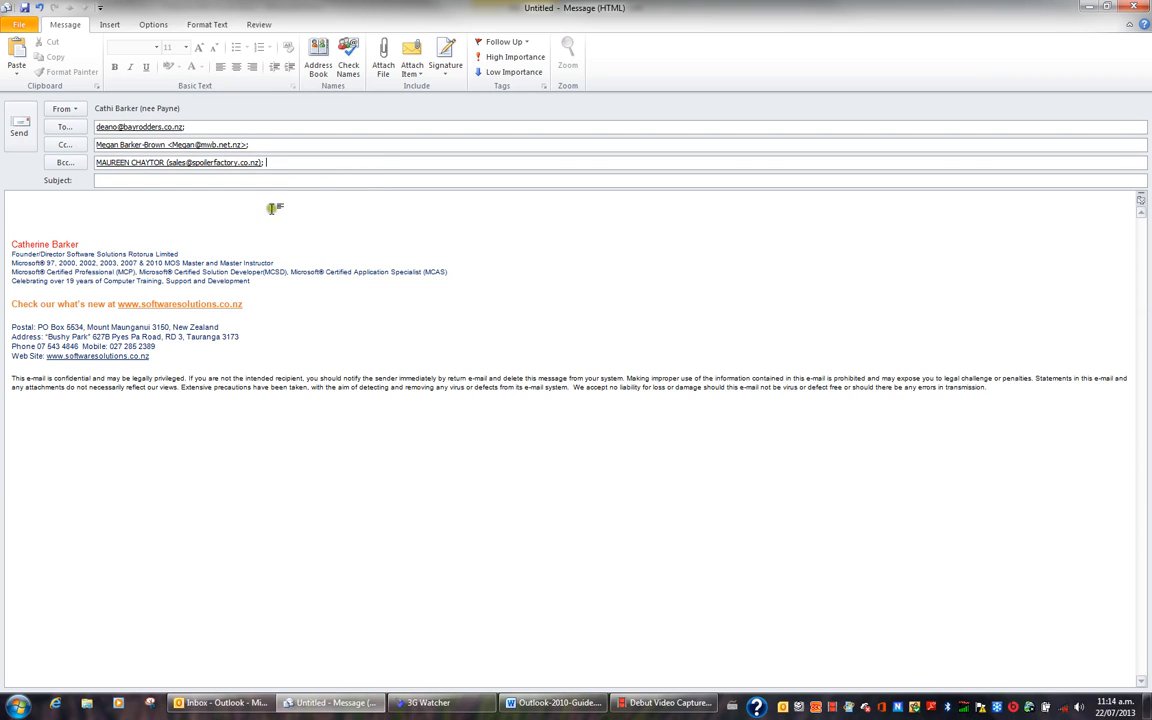
click(190, 217)
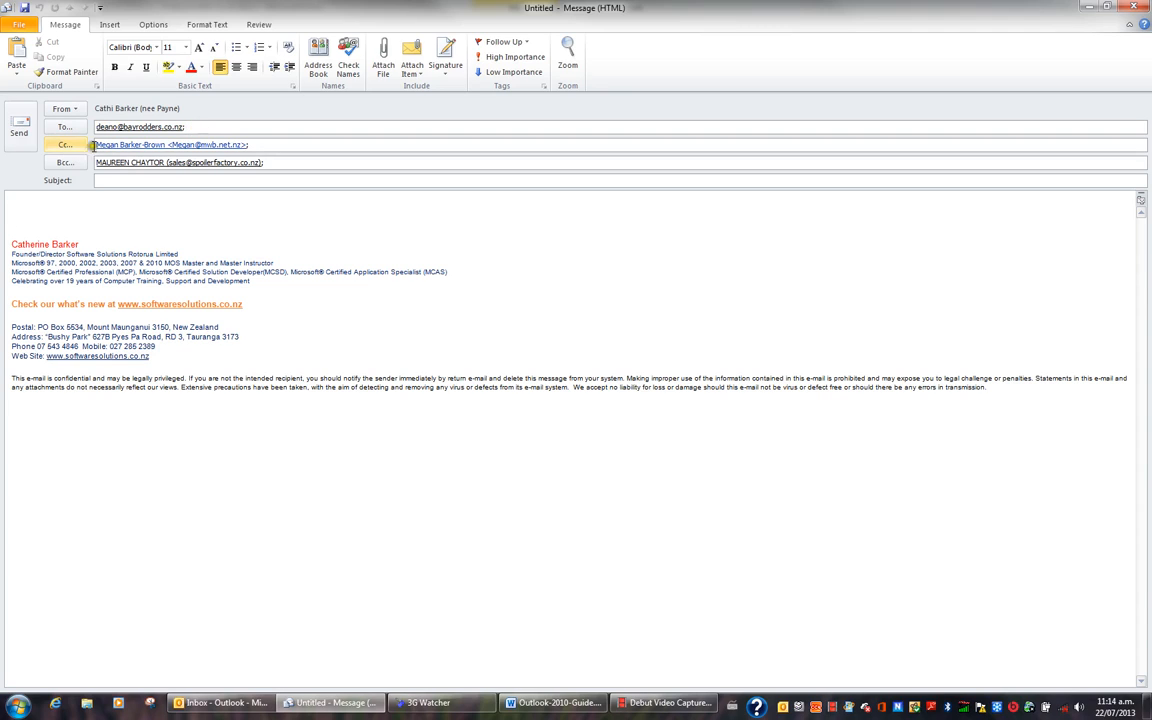
click(280, 163)
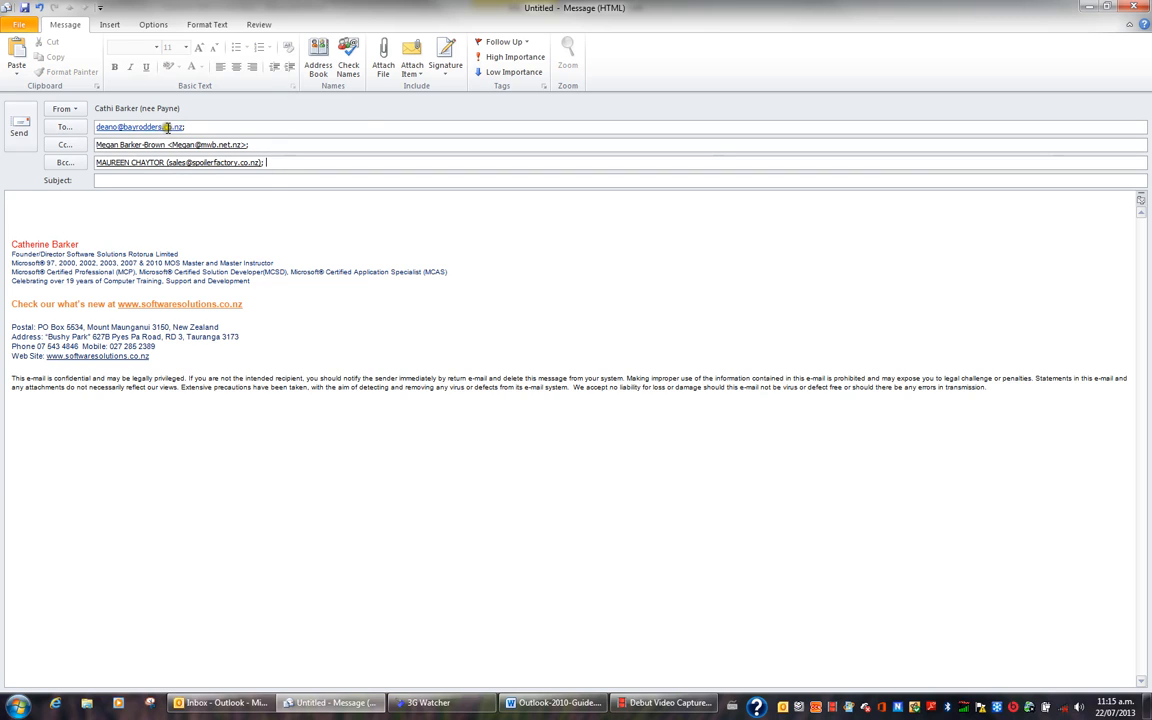
Add every contact from the Contacts - Bay Rodders address book to the message's Bcc recipients.
mouse_move(183, 147)
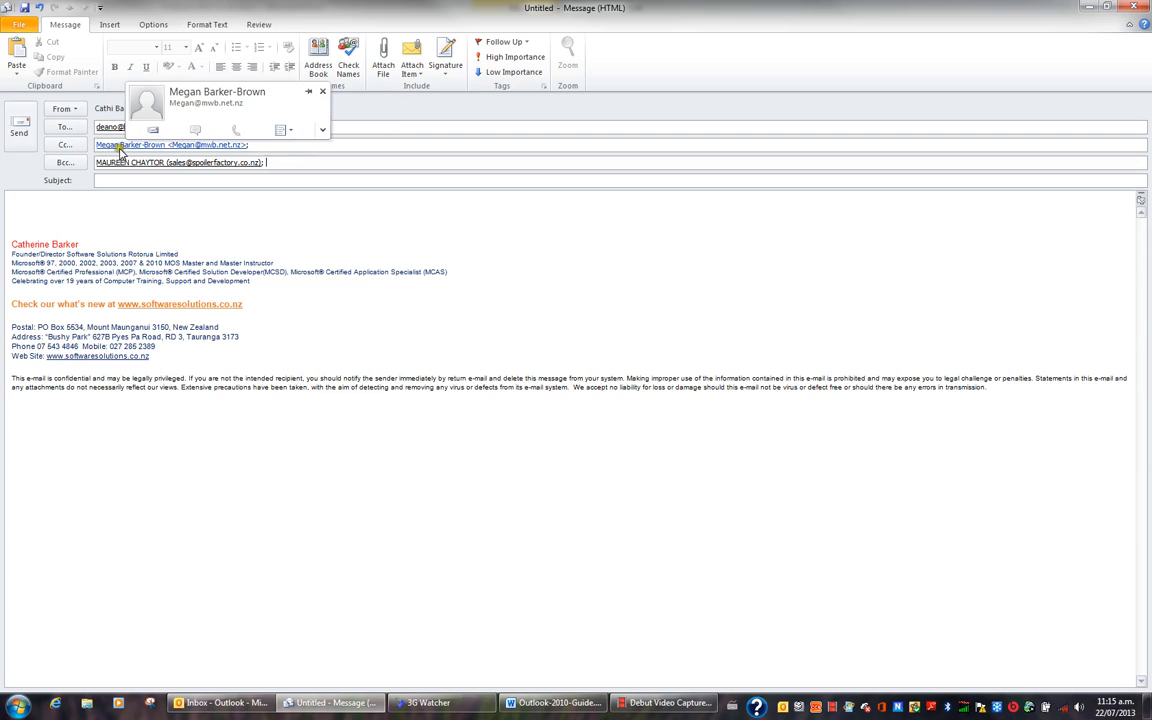
mouse_move(215, 165)
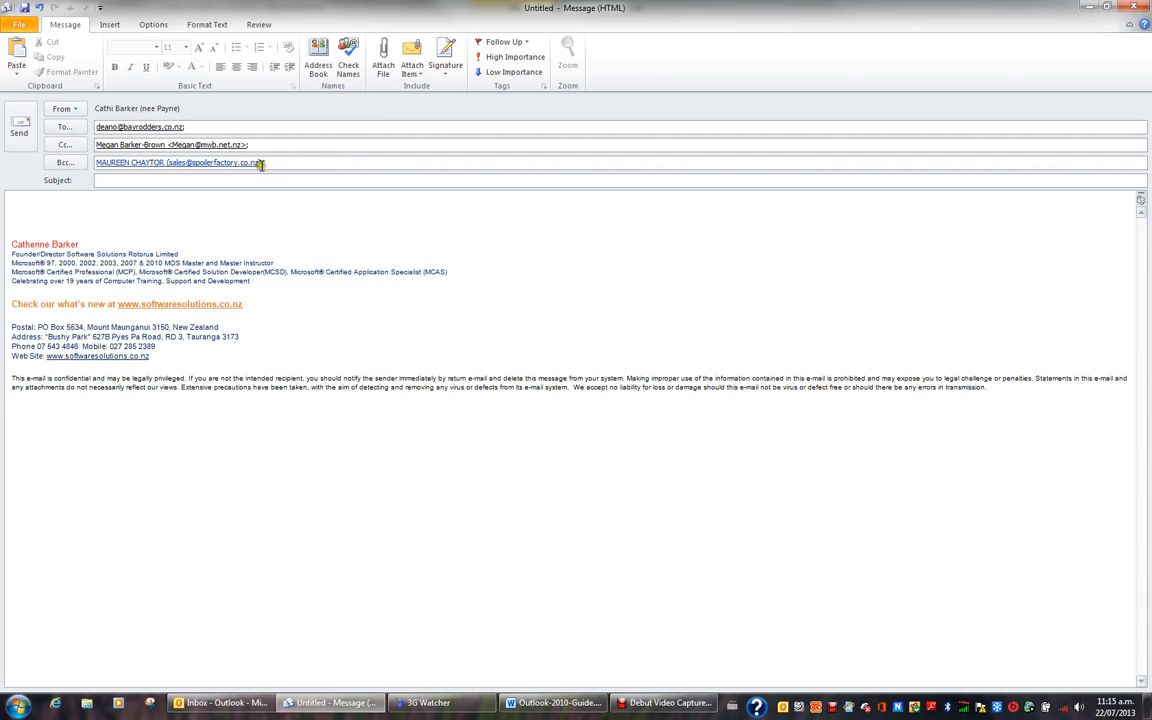
mouse_move(261, 165)
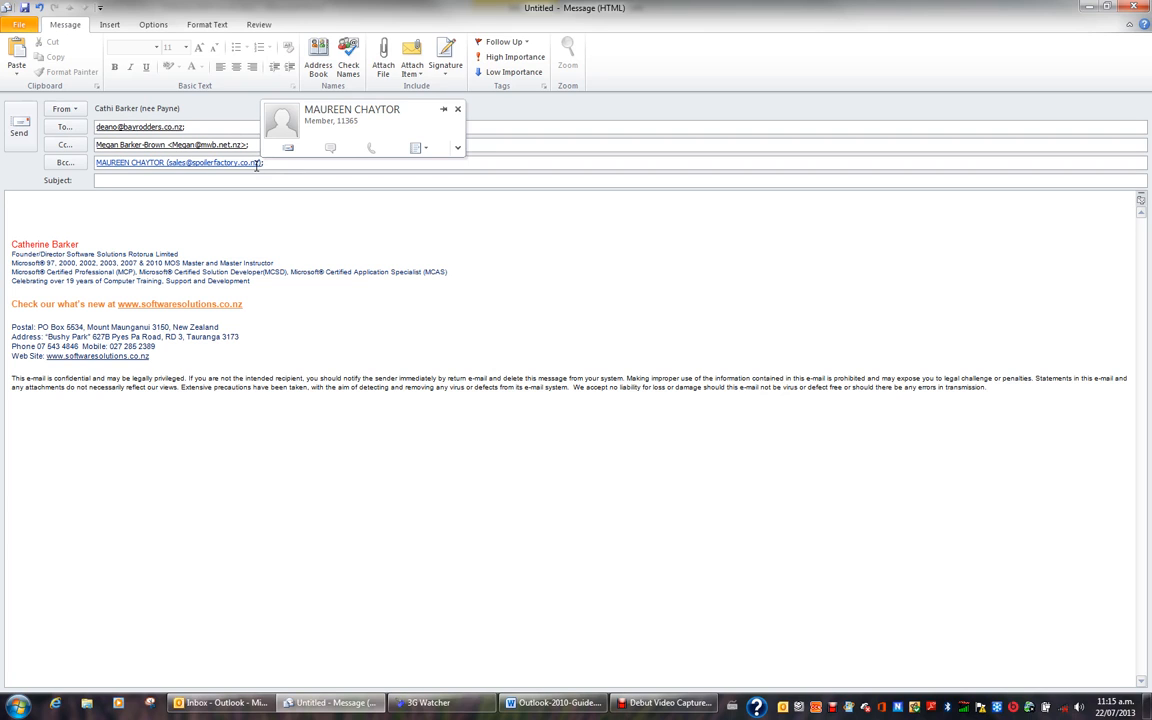
click(65, 163)
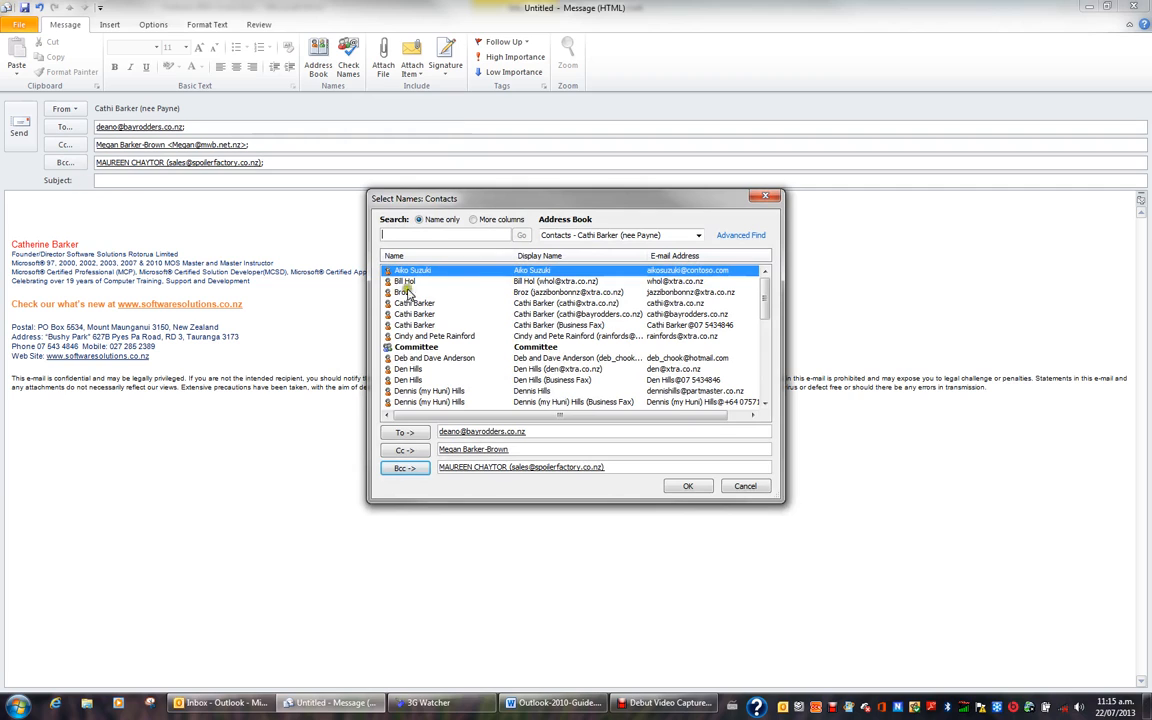
click(697, 237)
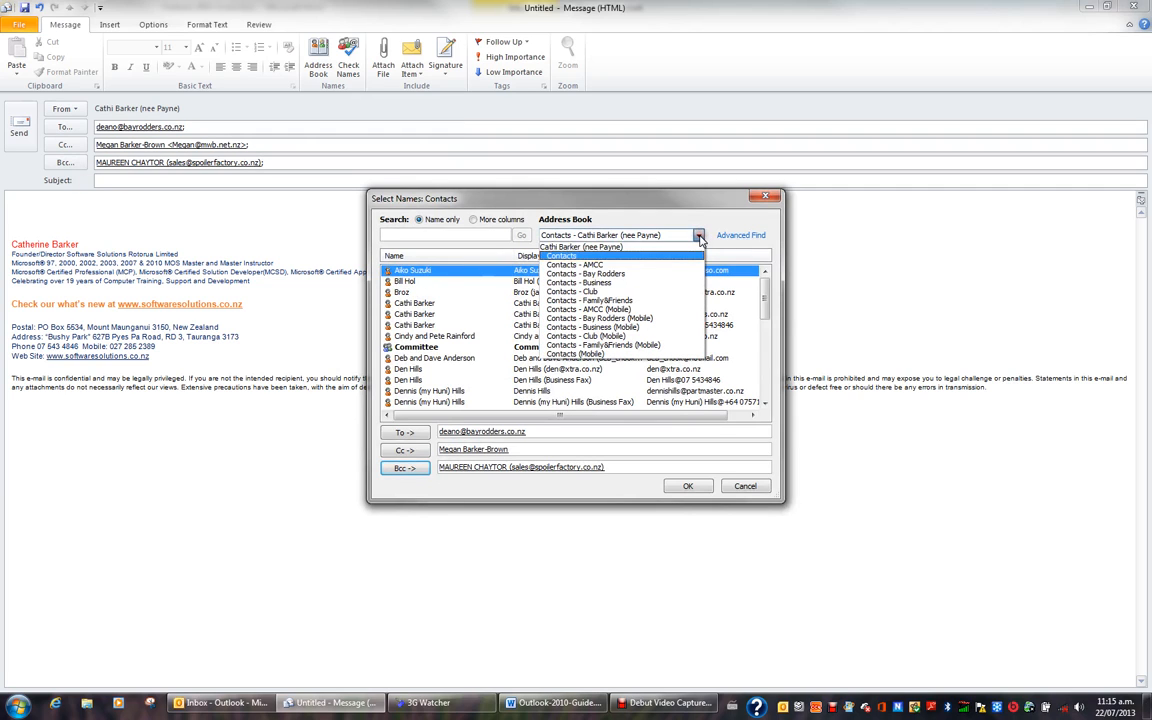
click(650, 275)
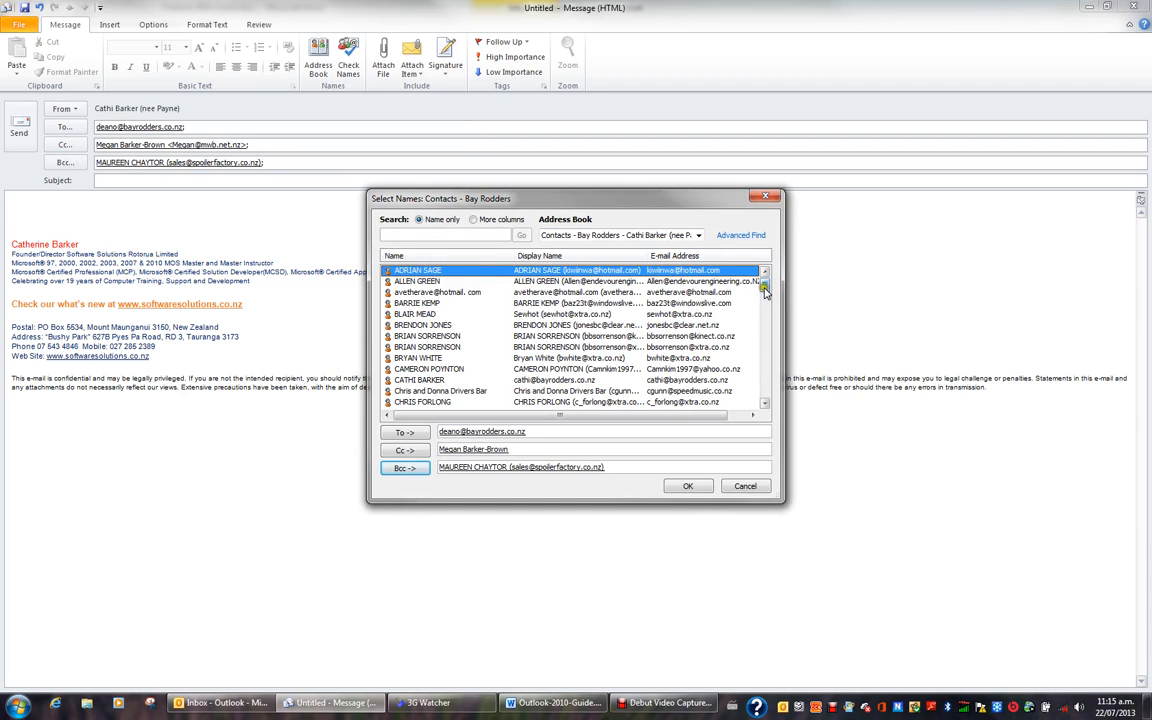
drag(765, 288, 780, 391)
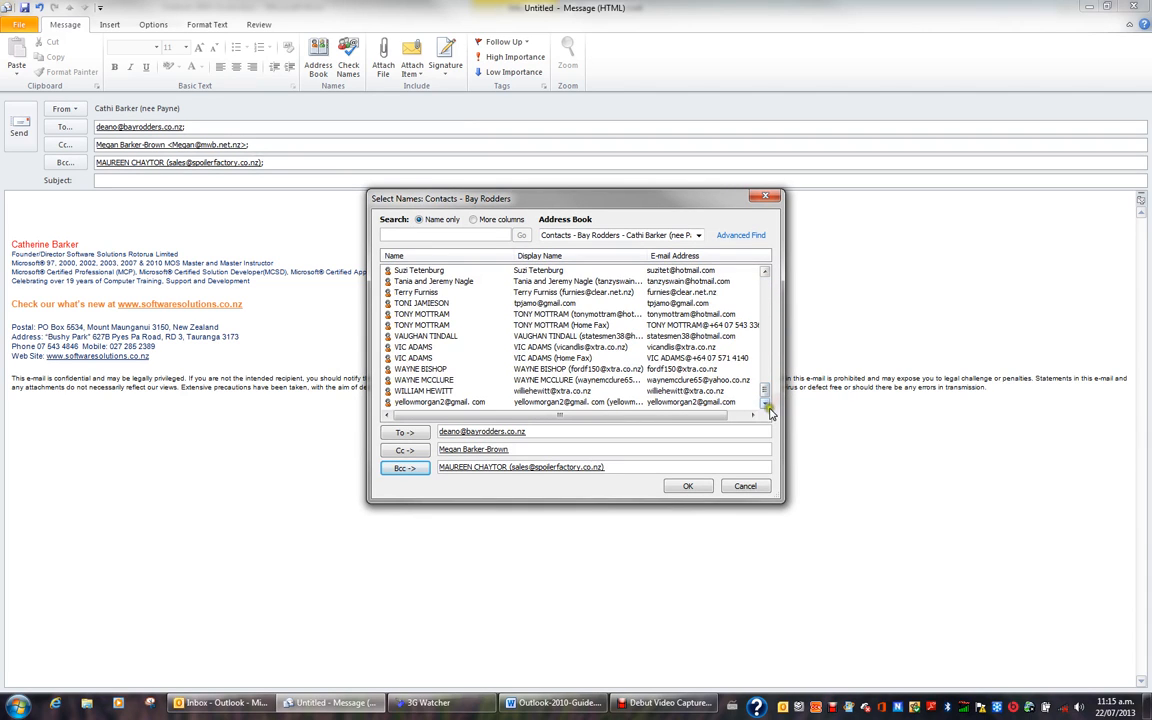
shift+click(458, 401)
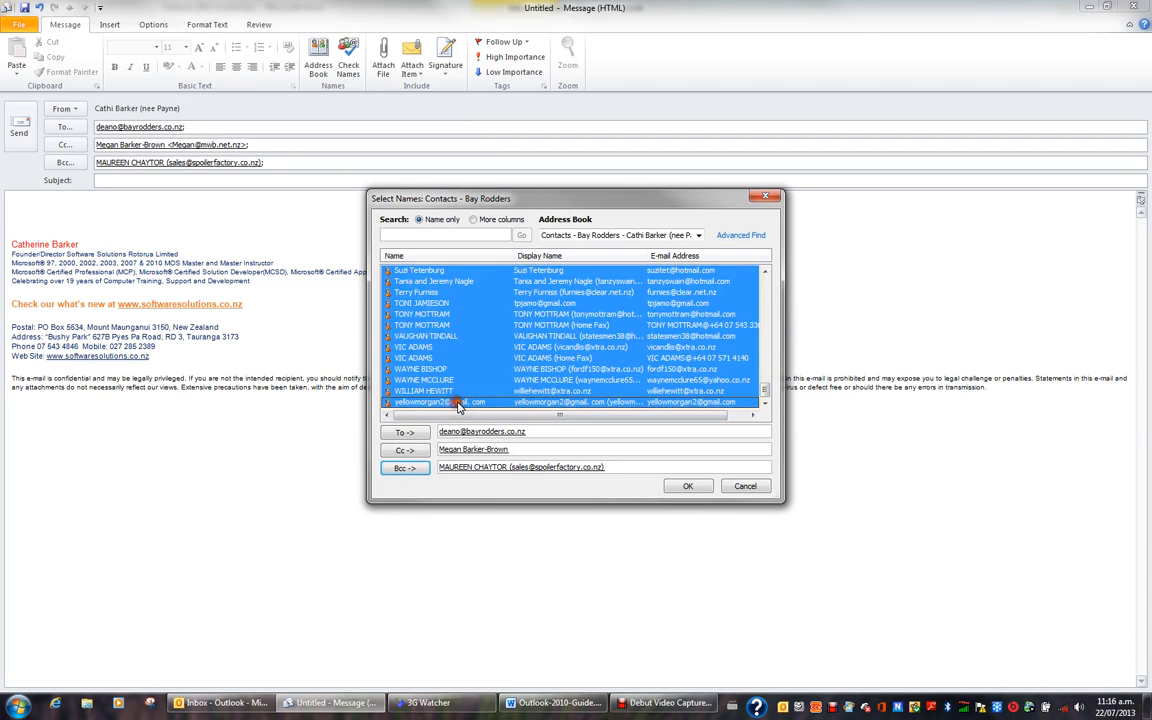
click(404, 468)
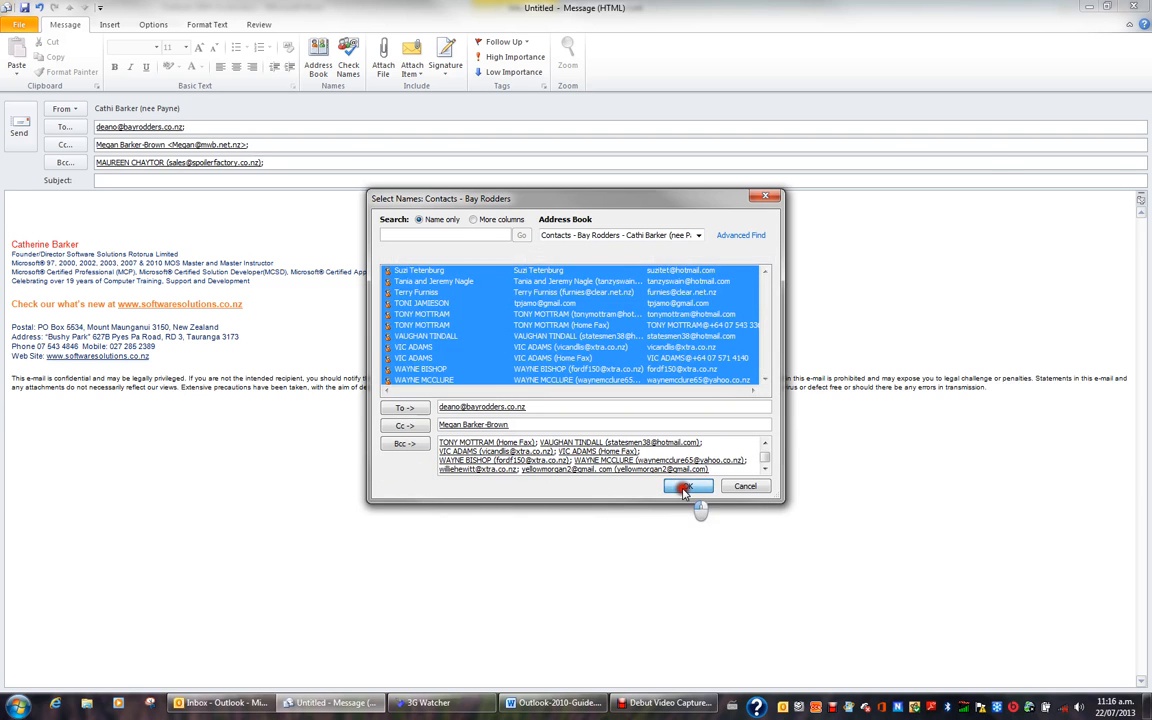
click(686, 488)
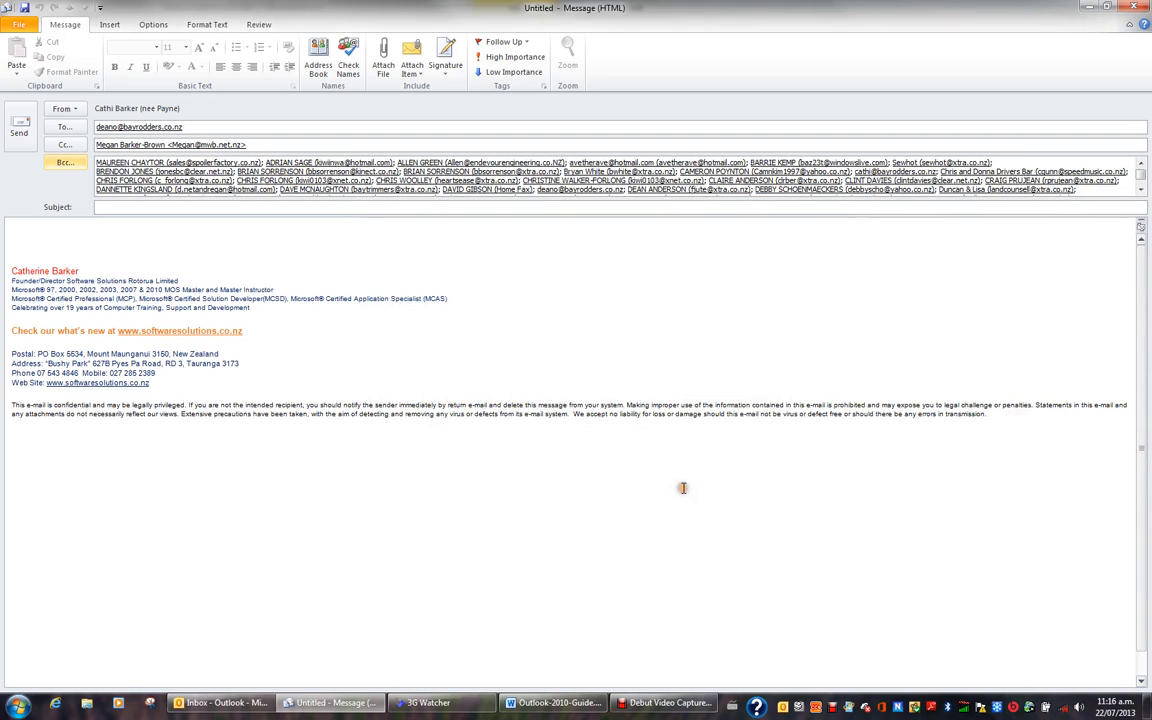
Remove the recipients from the To and Cc fields, keeping only the Bcc recipients.
click(502, 207)
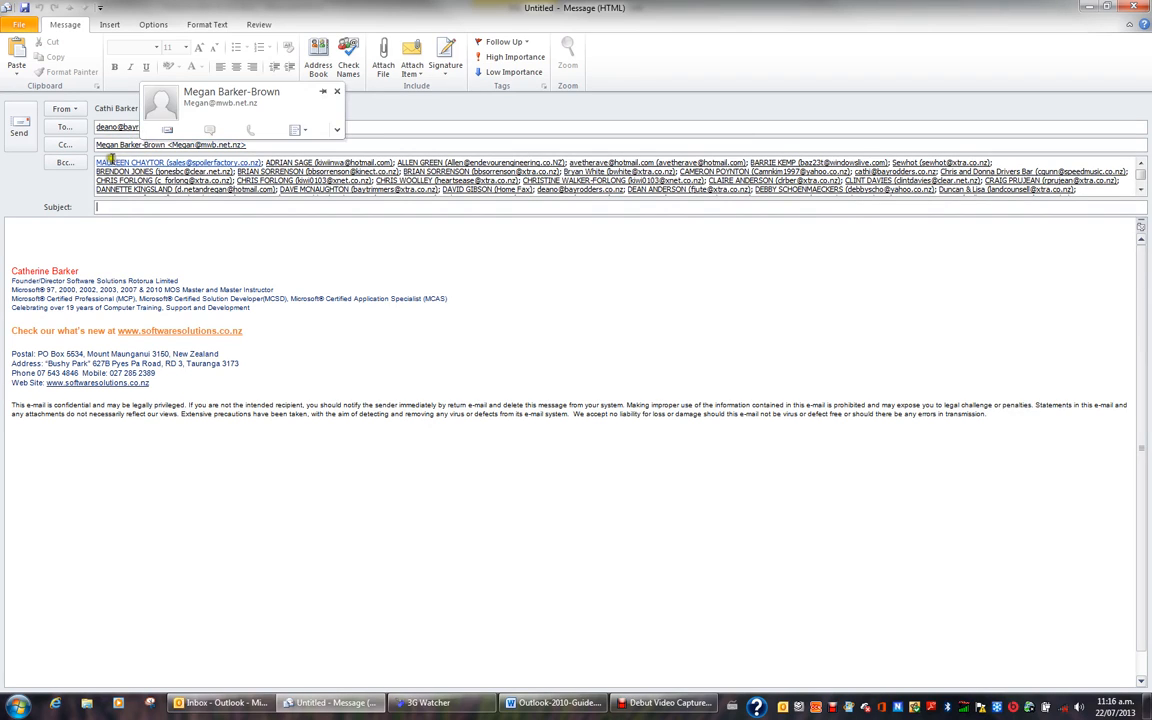
click(303, 210)
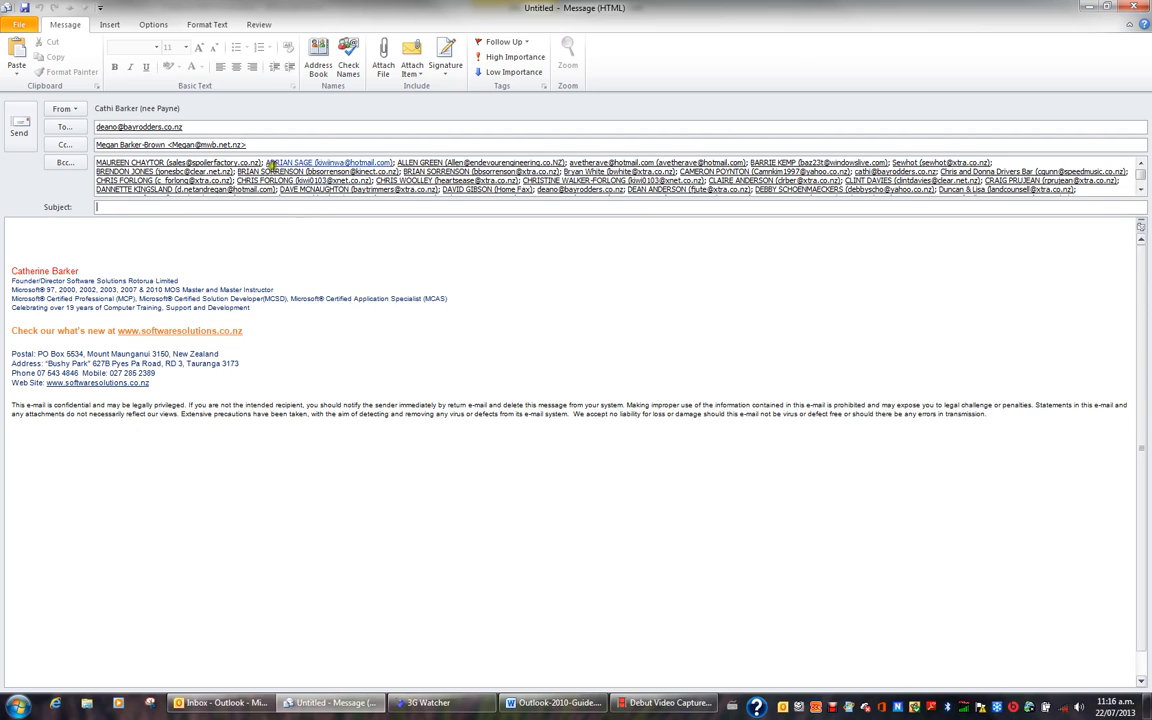
drag(255, 144, 113, 124)
key(Delete)
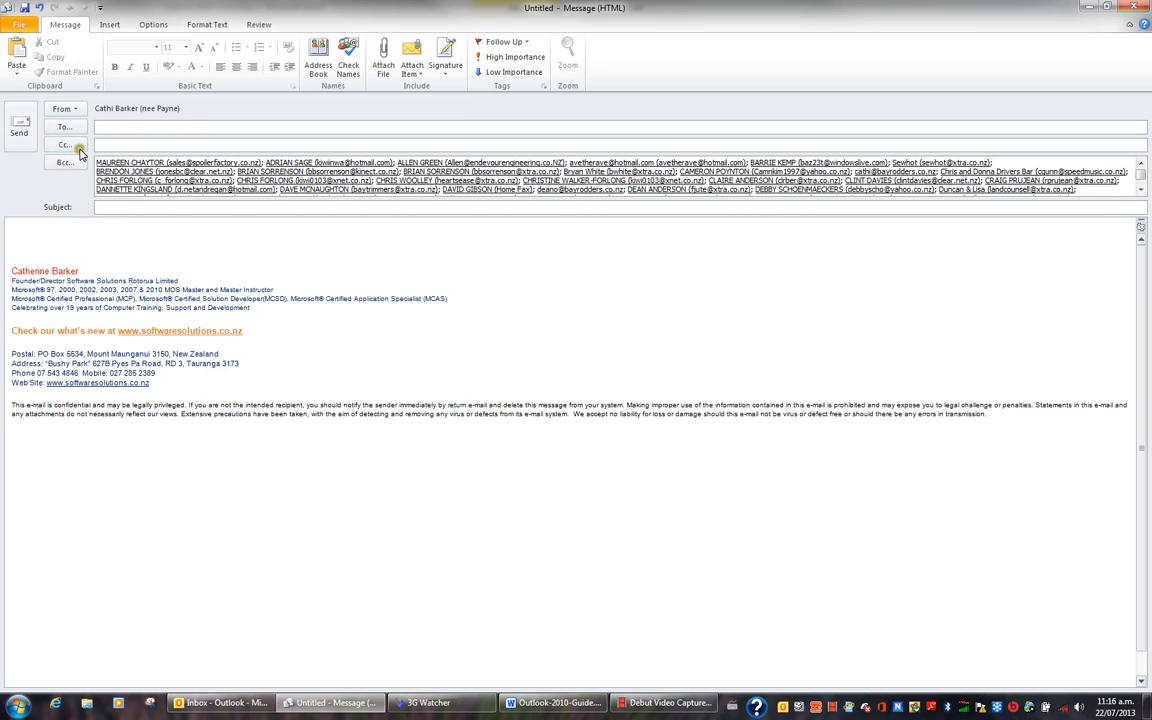
Enter the email subject "Does anyone have an Impala they would like to hire out?".
click(118, 208)
text(Does anyone have an Impala th)
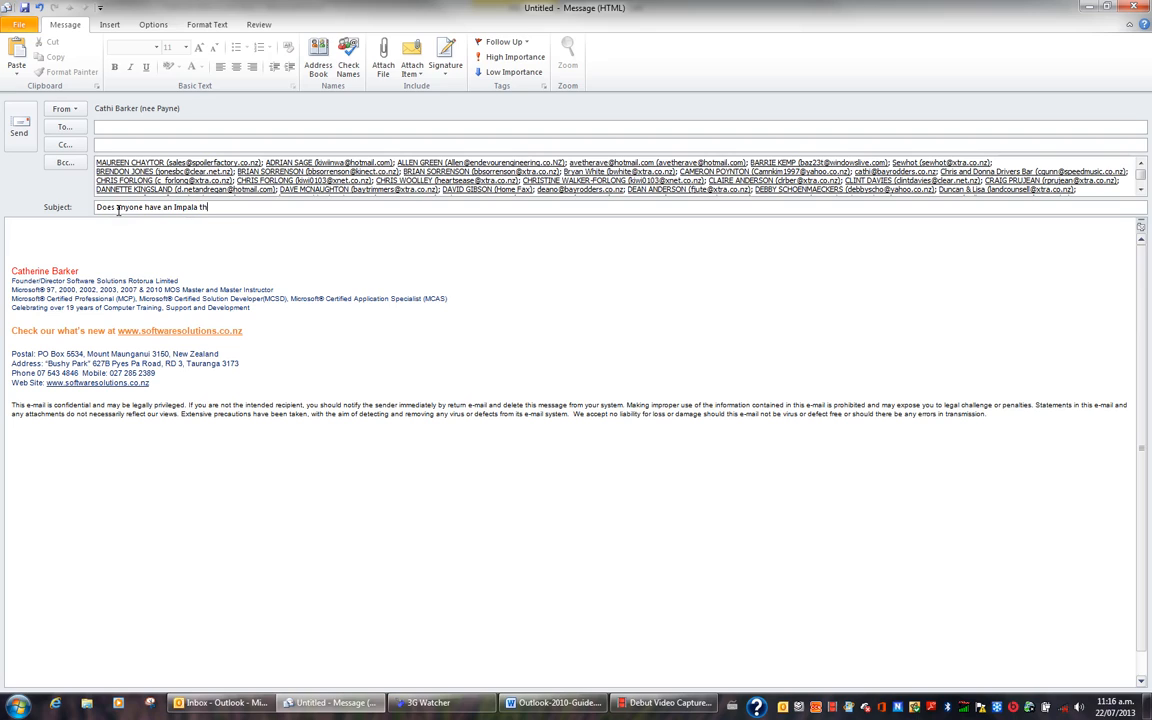
text(ey would like to hire out?)
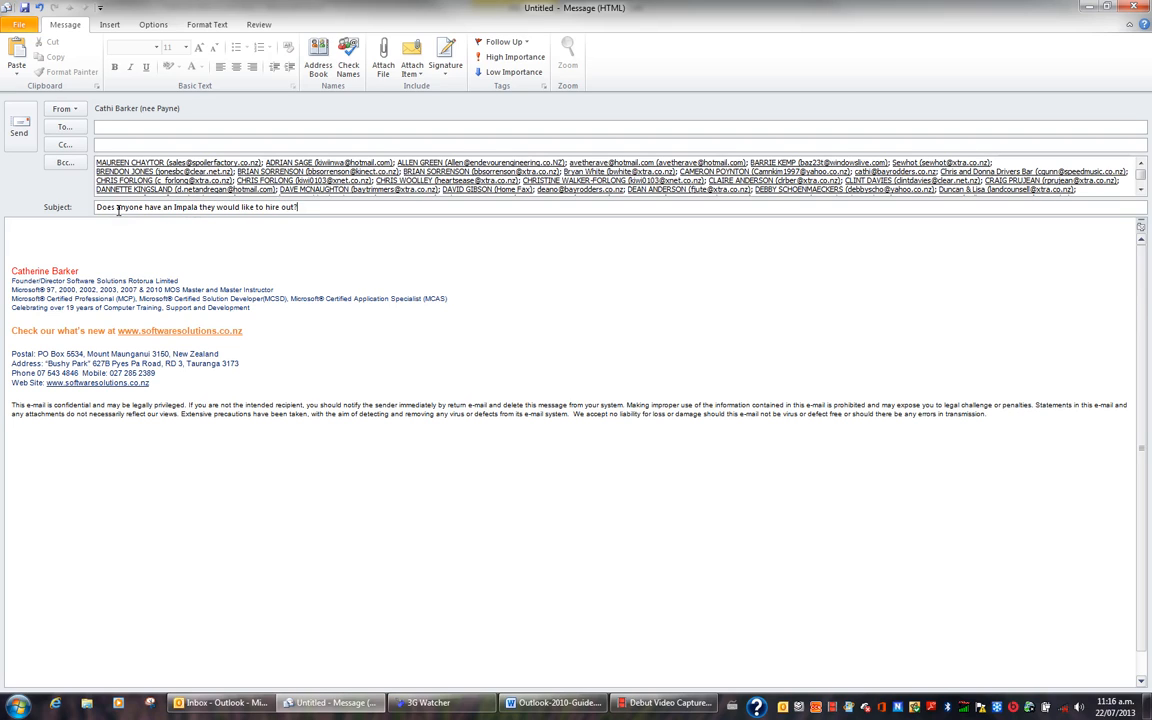